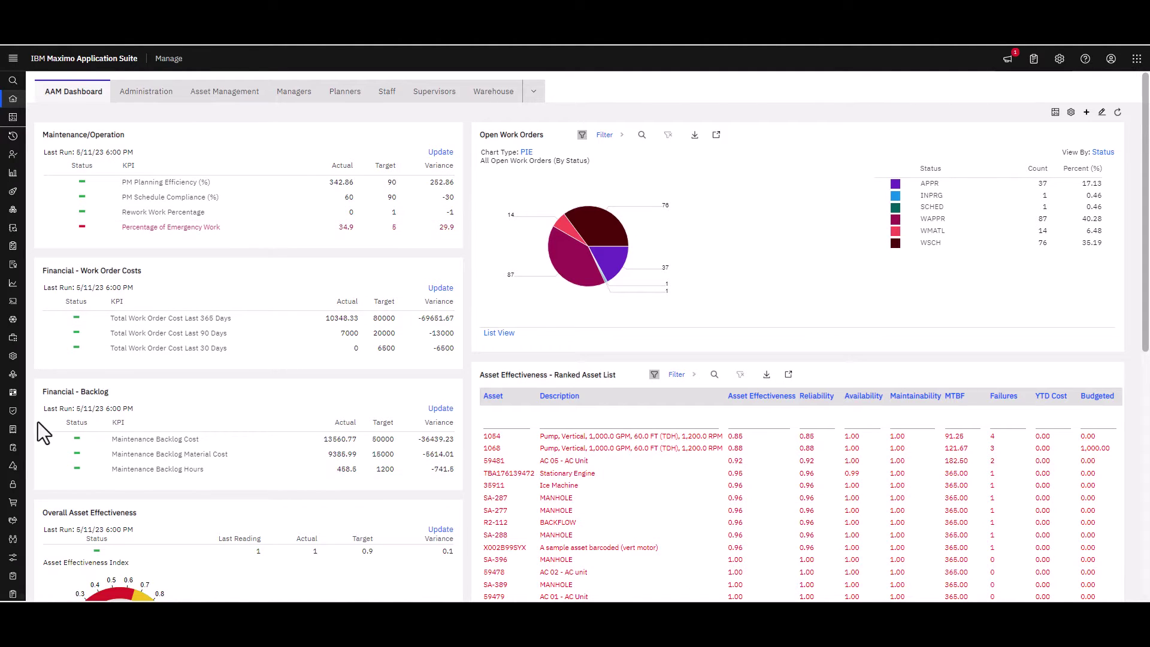
# Step: Find the MAXADMIN security group by filtering for 'maxa' and show its 249 application authorizations
pyautogui.moveTo(25, 437)
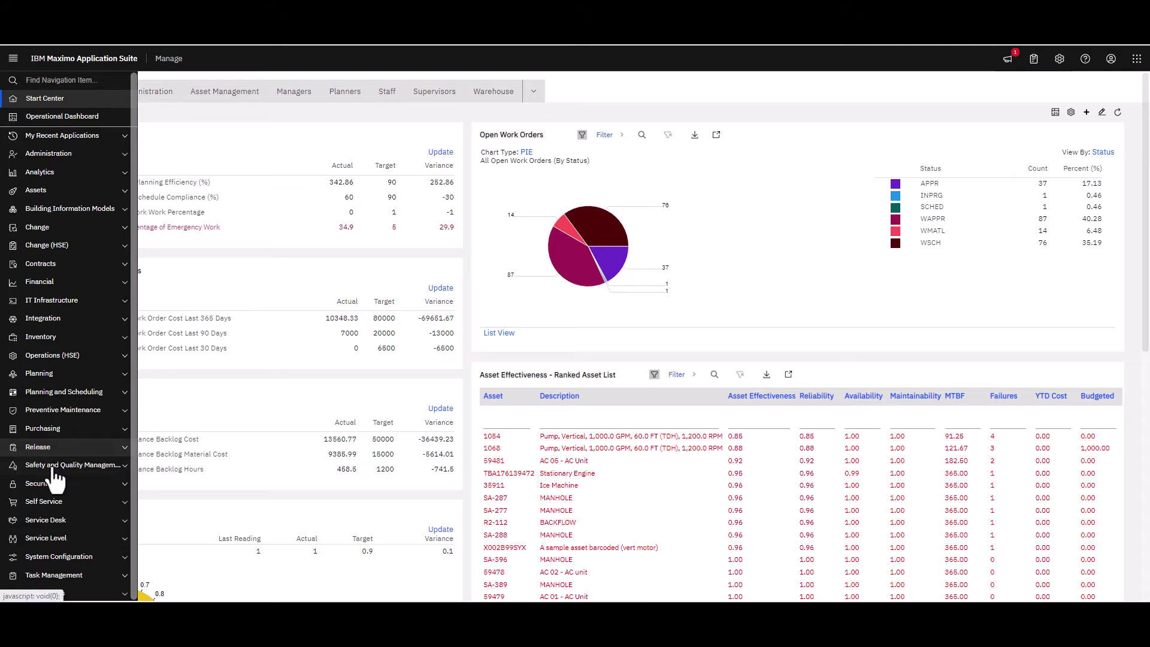
pyautogui.click(48, 485)
pyautogui.click(47, 502)
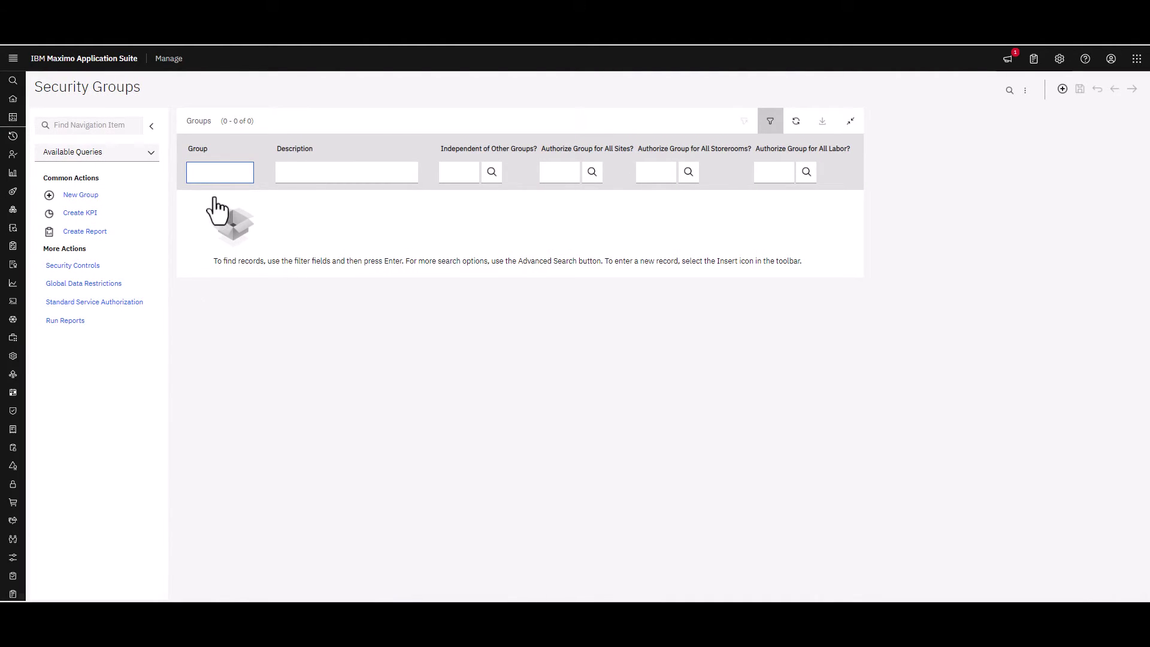
pyautogui.click(220, 175)
pyautogui.write('maxa')
pyautogui.press('Return')
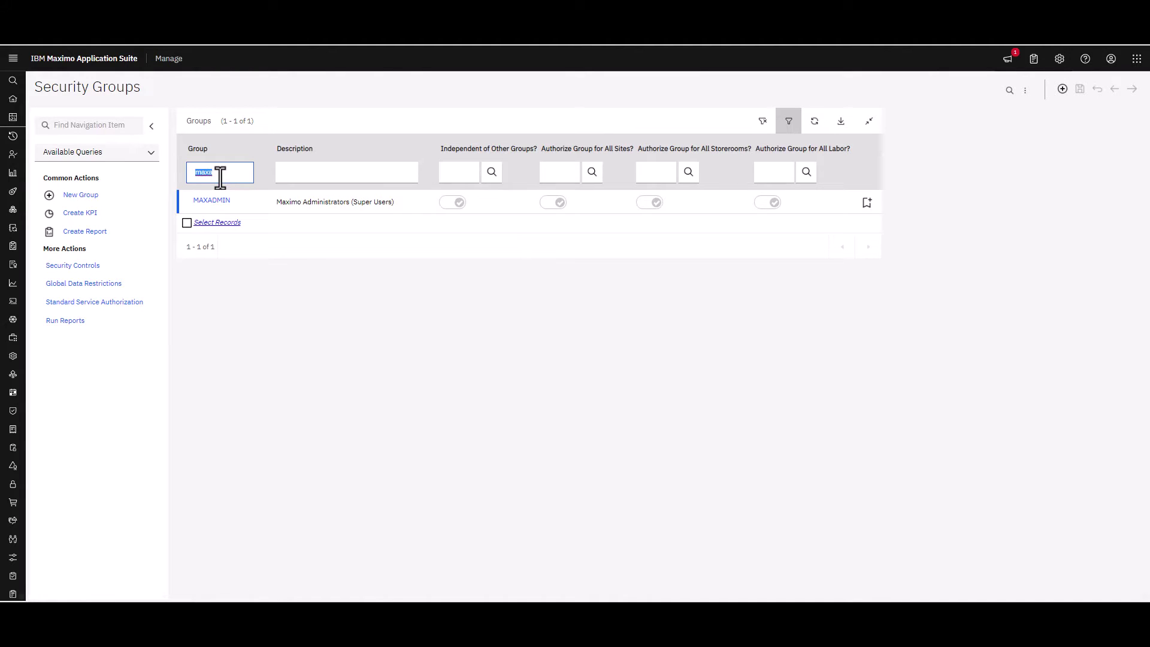
pyautogui.click(211, 201)
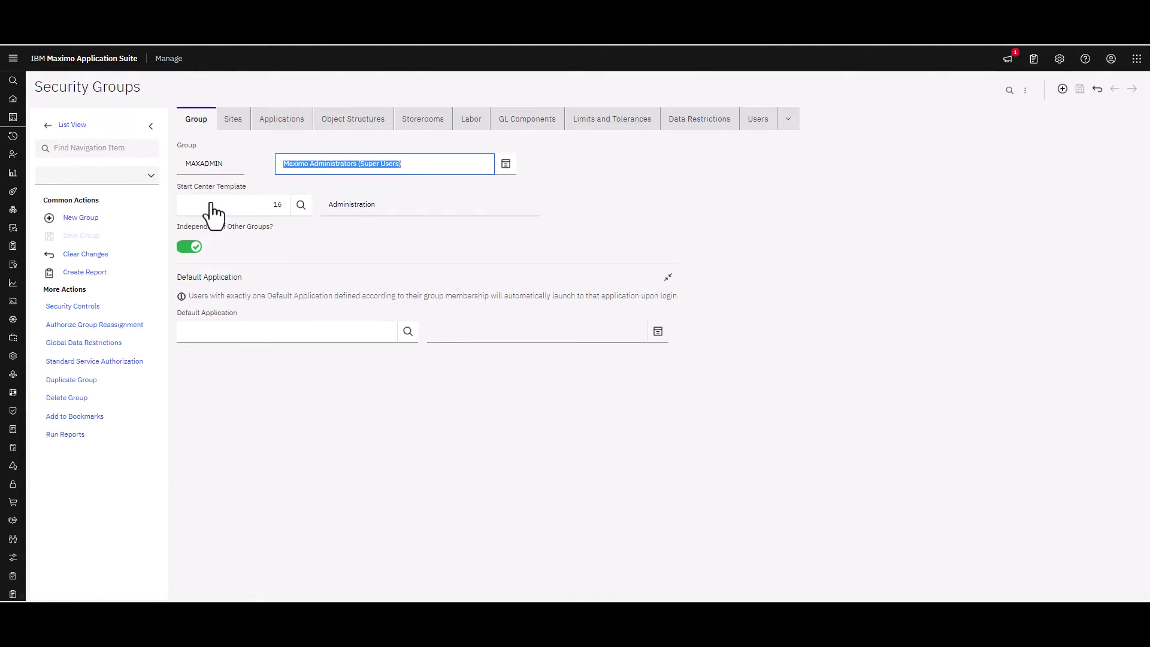
pyautogui.click(280, 121)
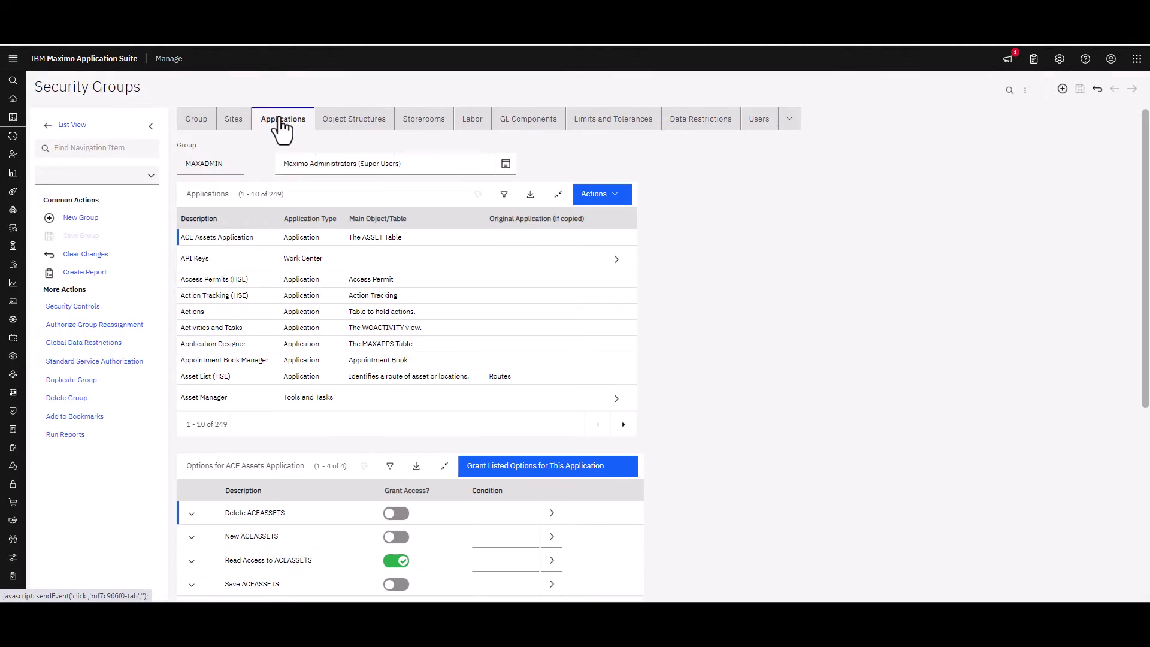
# Step: Filter MAXADMIN's applications by description 'work' to 13 and inspect the Work Orders options
pyautogui.click(504, 193)
pyautogui.click(253, 246)
pyautogui.write('work')
pyautogui.press('Return')
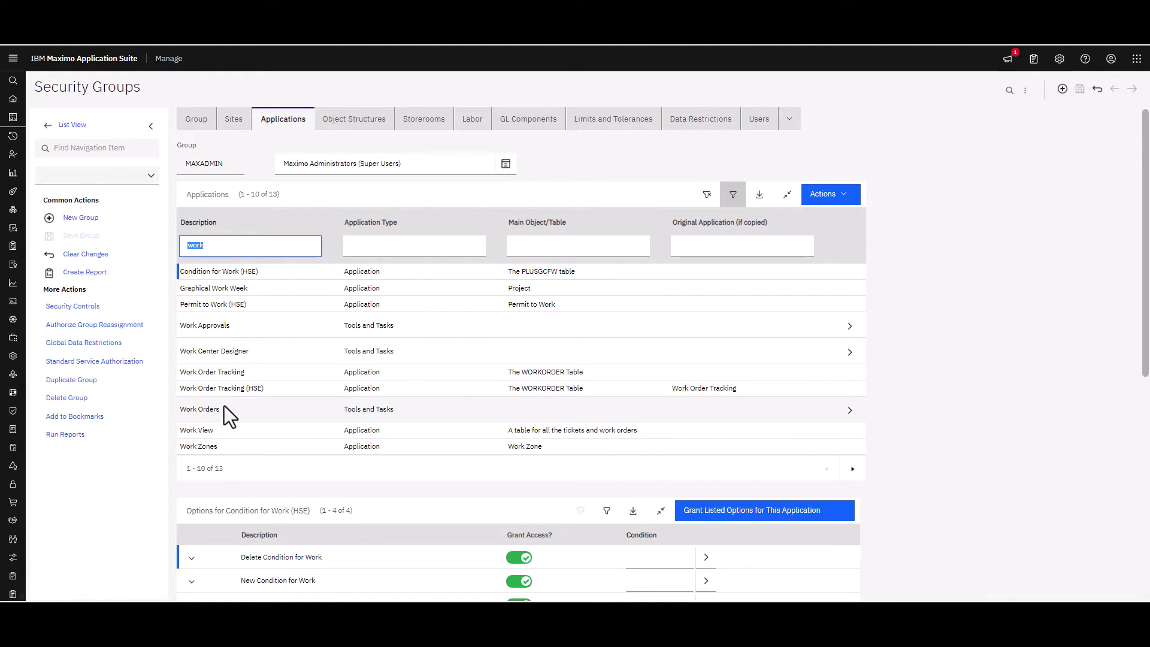
pyautogui.click(310, 411)
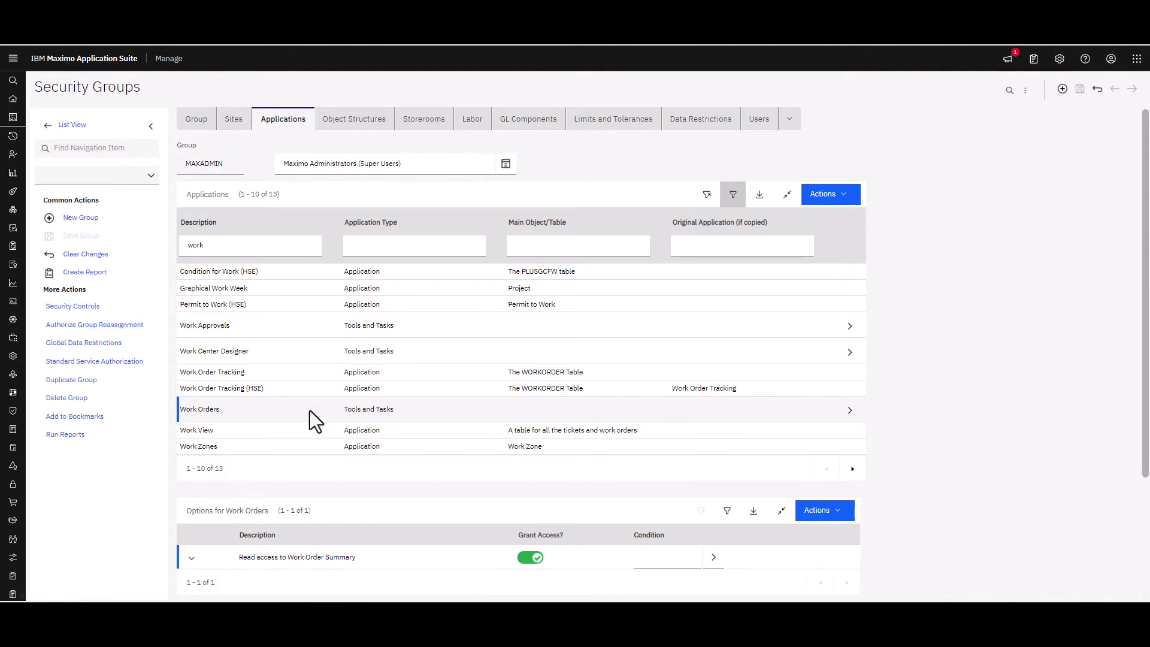
pyautogui.scroll(-1, 429, 413)
pyautogui.scroll(-2, 429, 413)
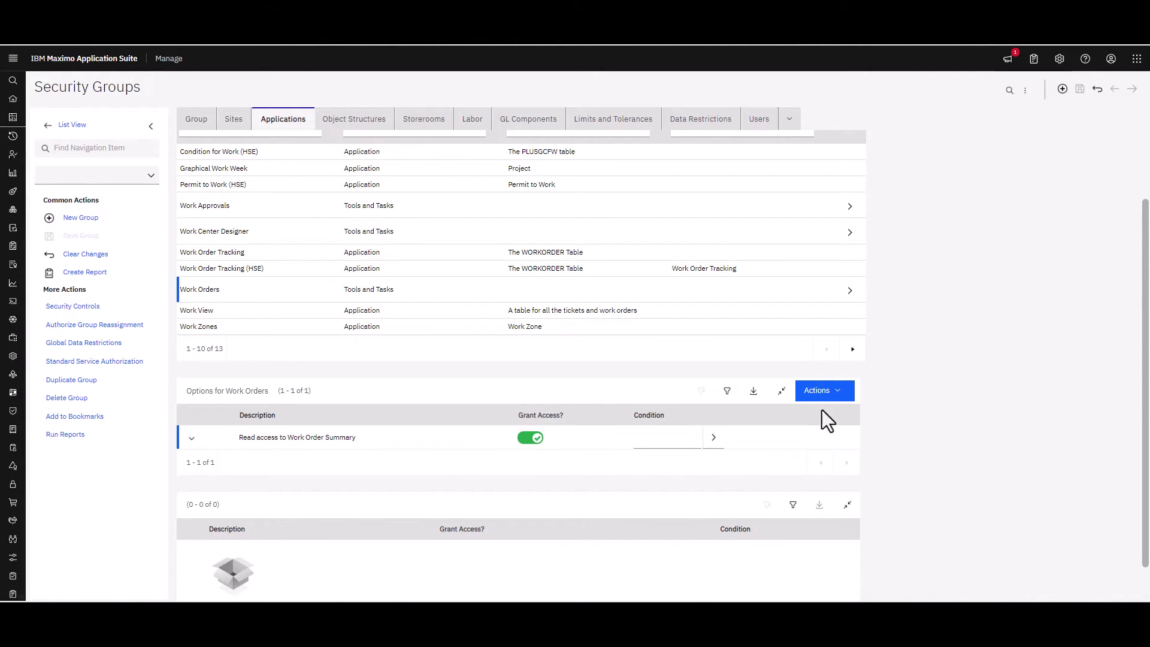
# Step: Apply the WOSUMMARY authorization template to MAXADMIN's Work Orders application
pyautogui.click(837, 393)
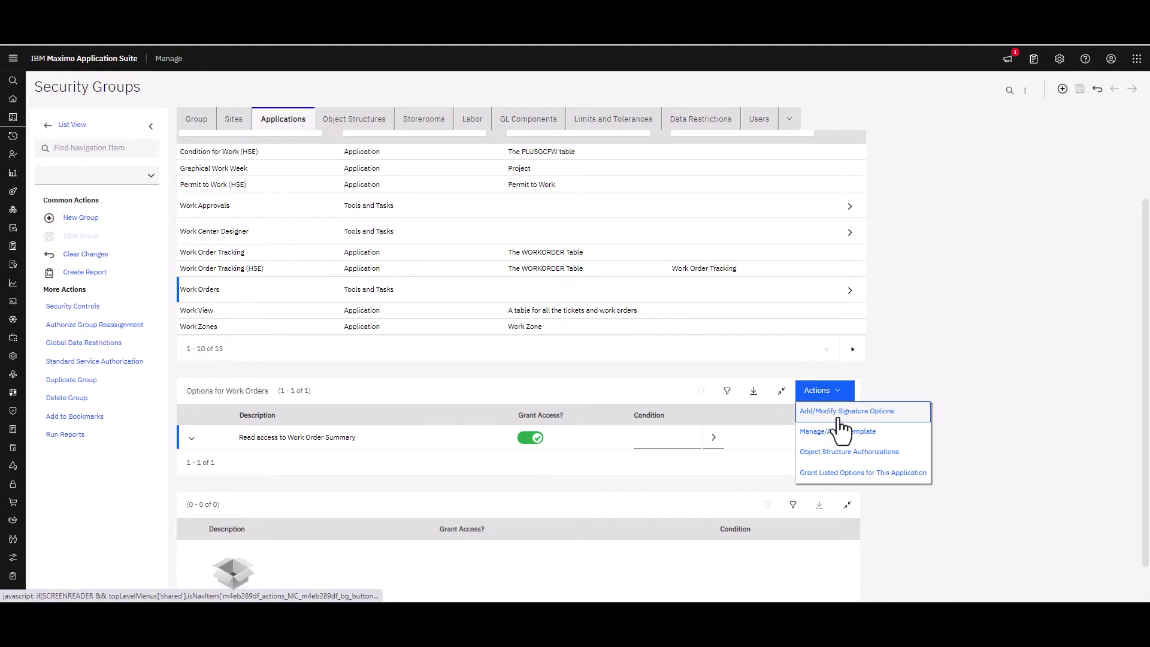
pyautogui.click(836, 432)
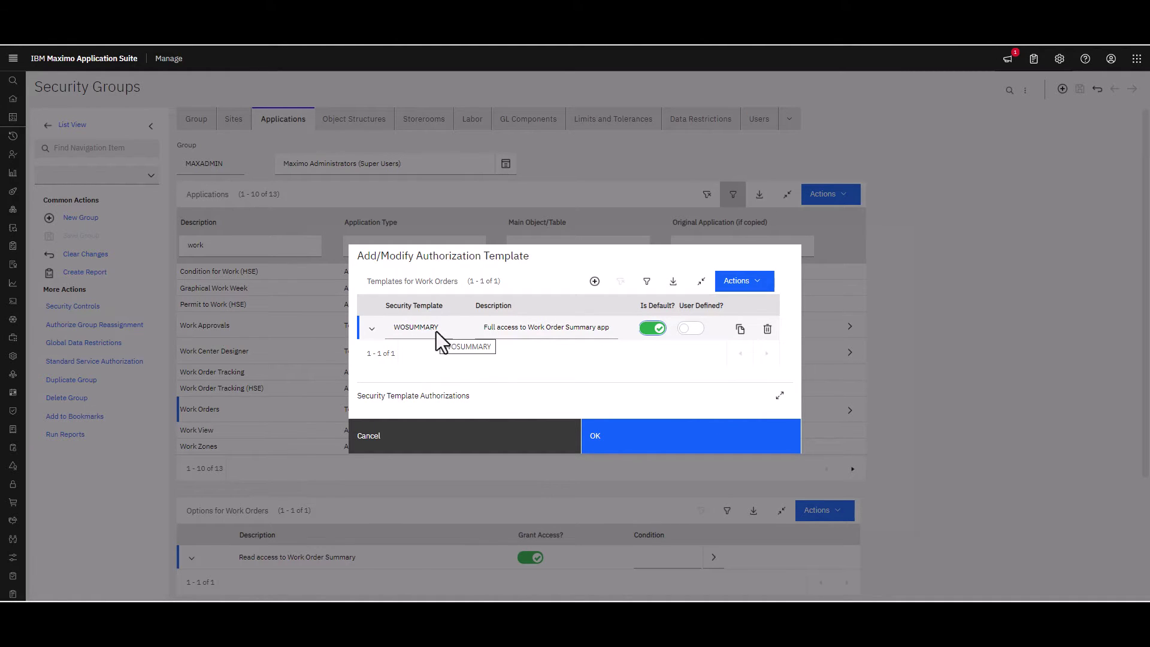
pyautogui.click(755, 285)
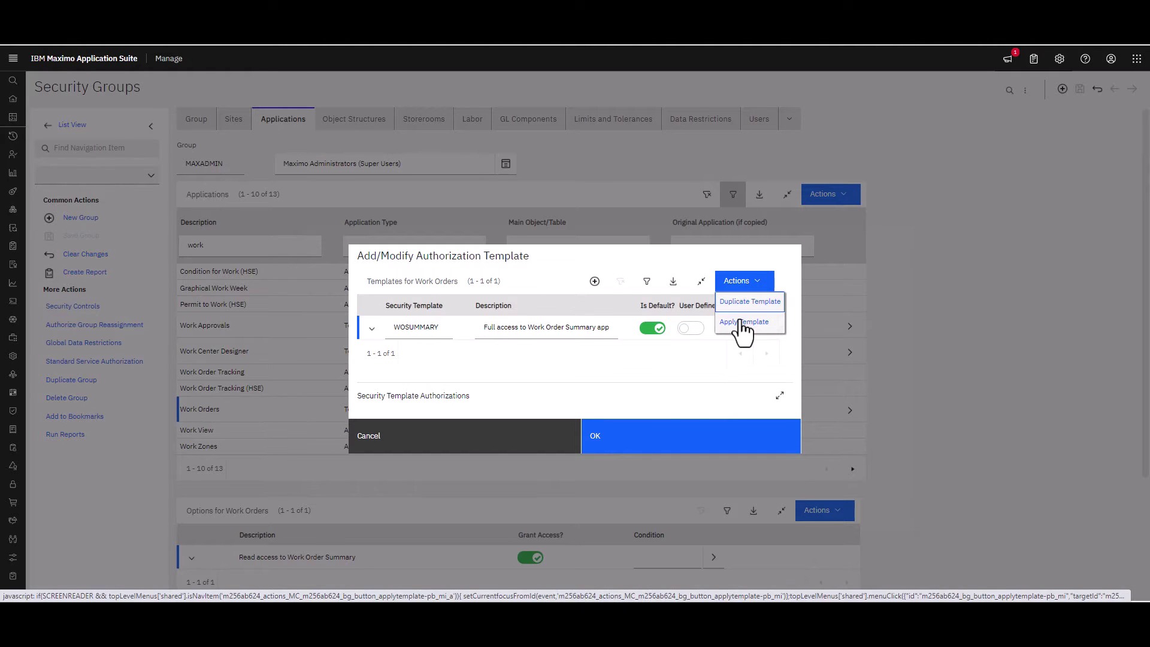
pyautogui.click(681, 450)
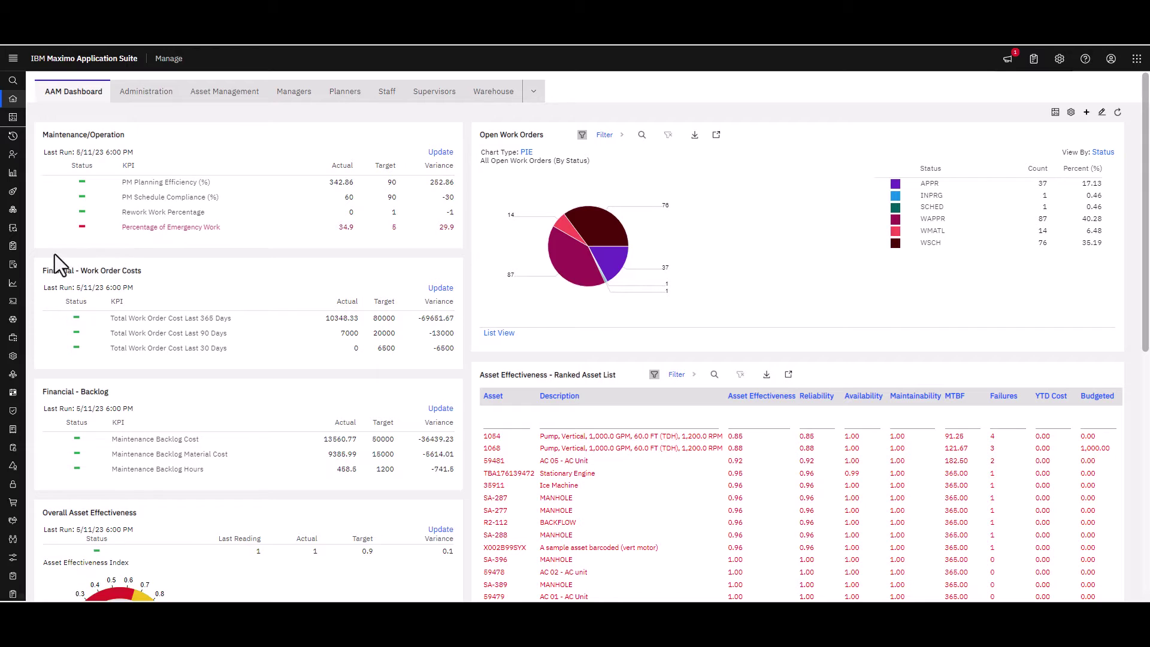
# Step: Launch Work Orders from the Work Orders > Role Based Applications menu, listing 222 work orders
pyautogui.moveTo(15, 279)
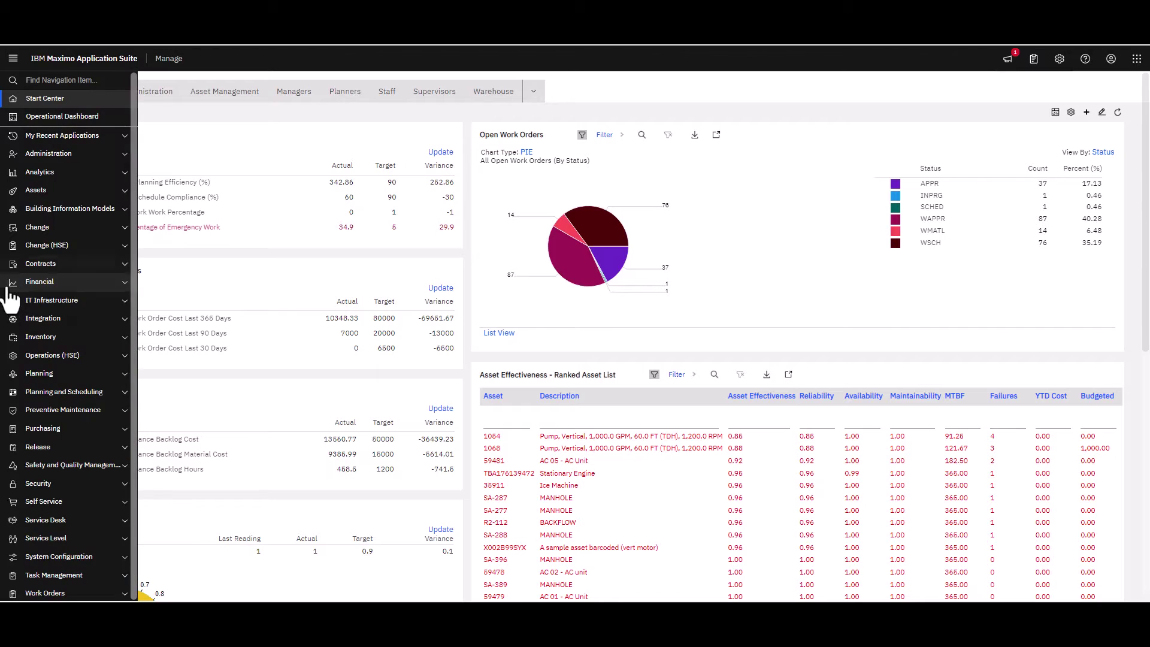
pyautogui.click(60, 590)
pyautogui.scroll(-3, 63, 576)
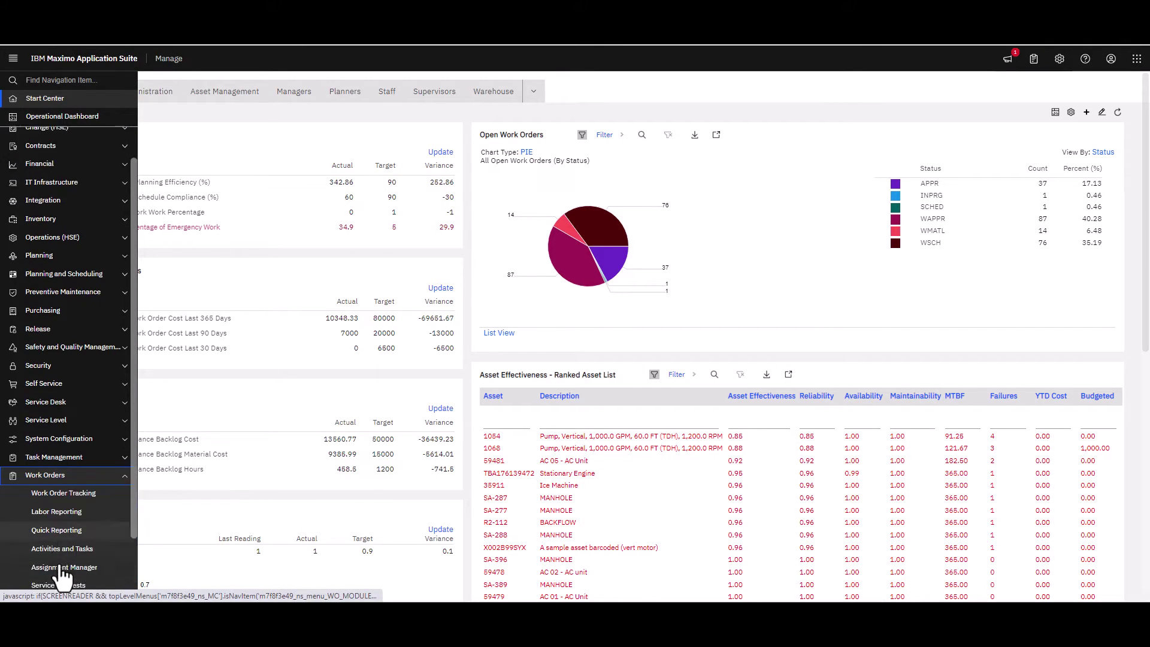
pyautogui.scroll(-2, 63, 576)
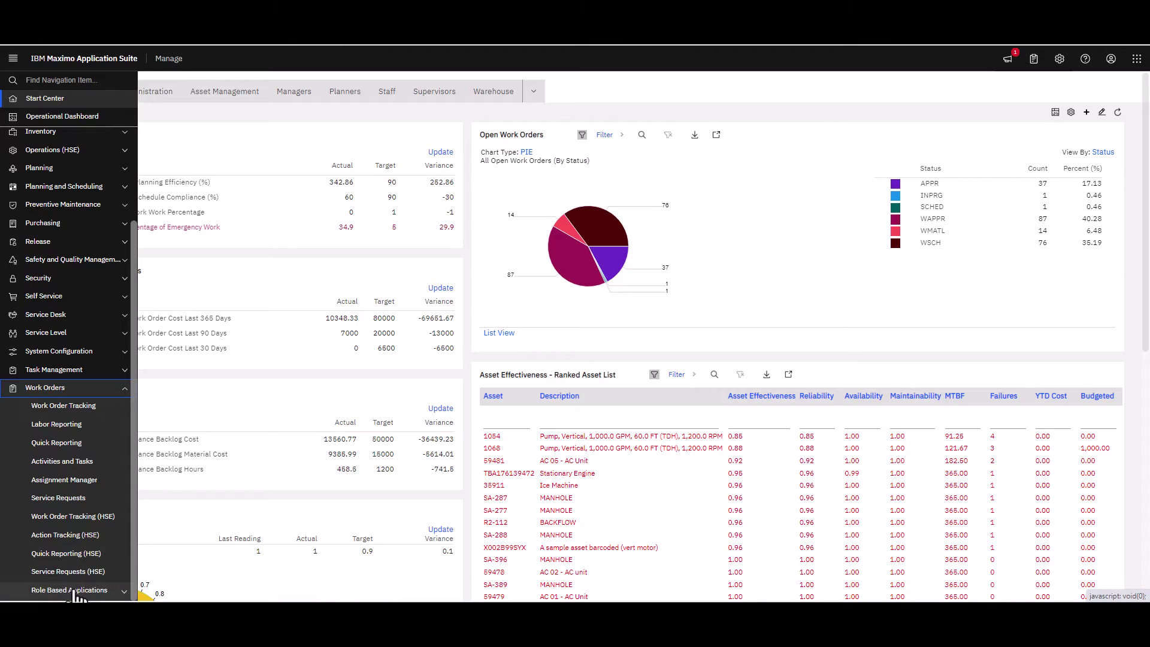
pyautogui.click(75, 590)
pyautogui.scroll(-3, 75, 593)
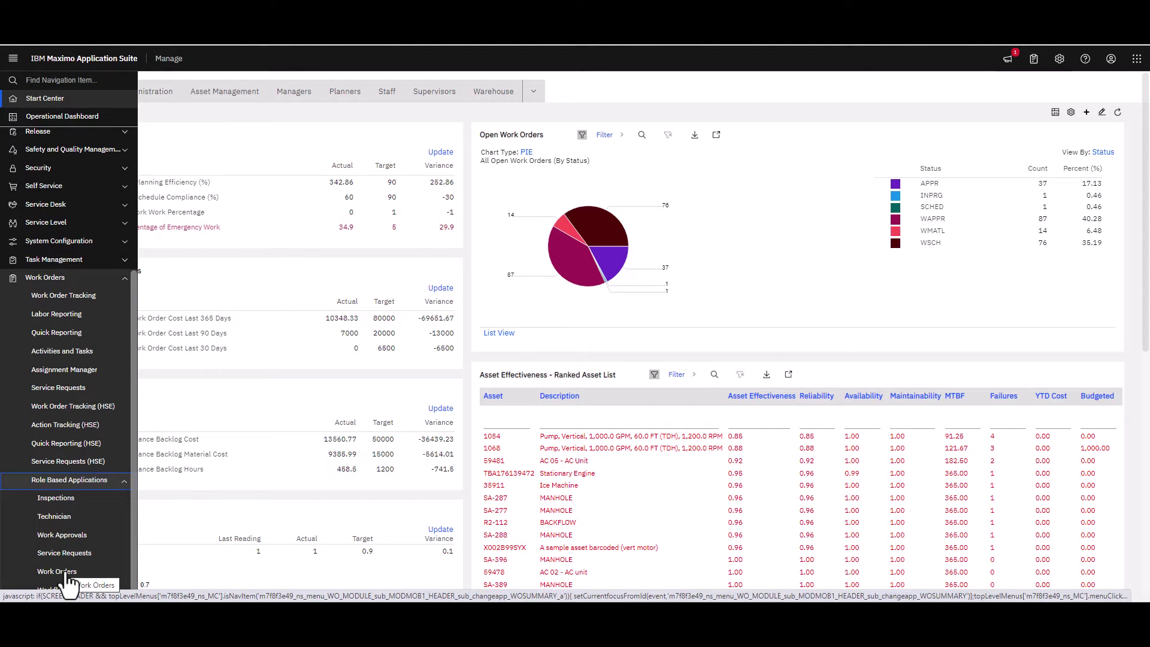
pyautogui.click(67, 572)
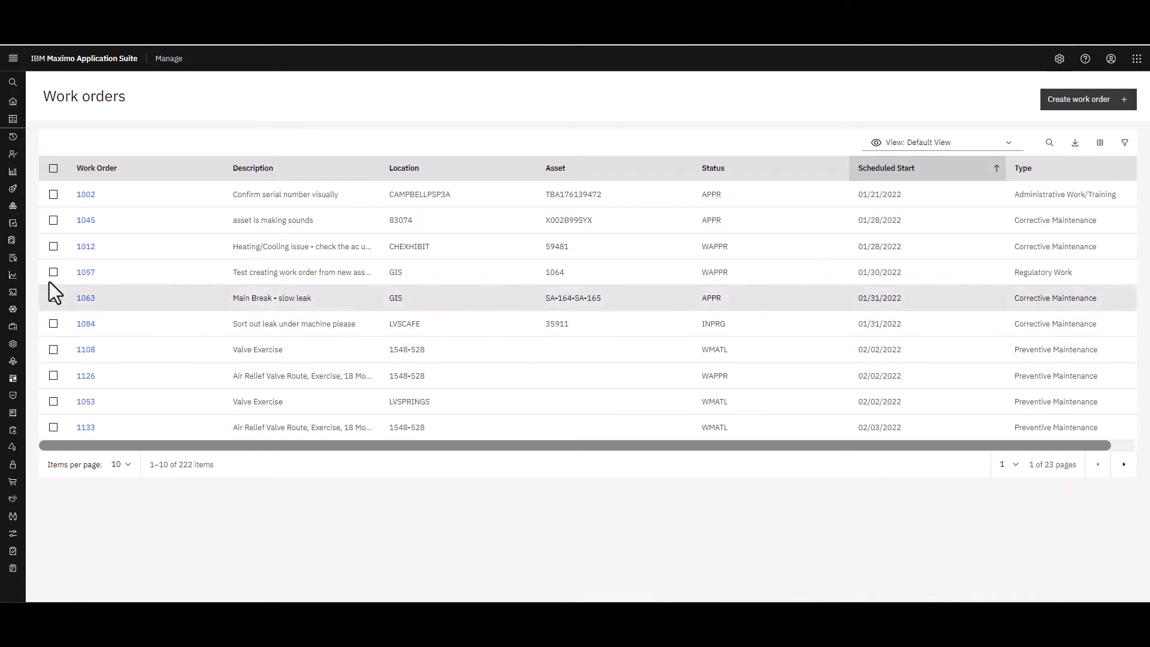
# Step: Show the saved views for the work orders table, with Default View selected
pyautogui.moveTo(13, 288)
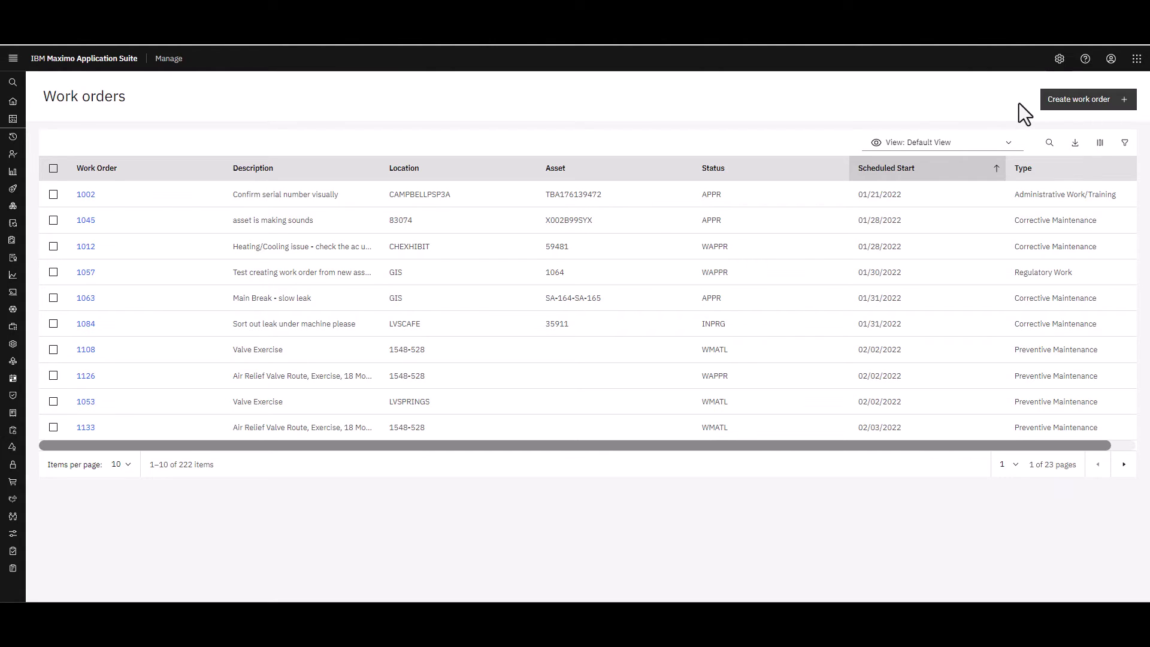
pyautogui.click(1008, 144)
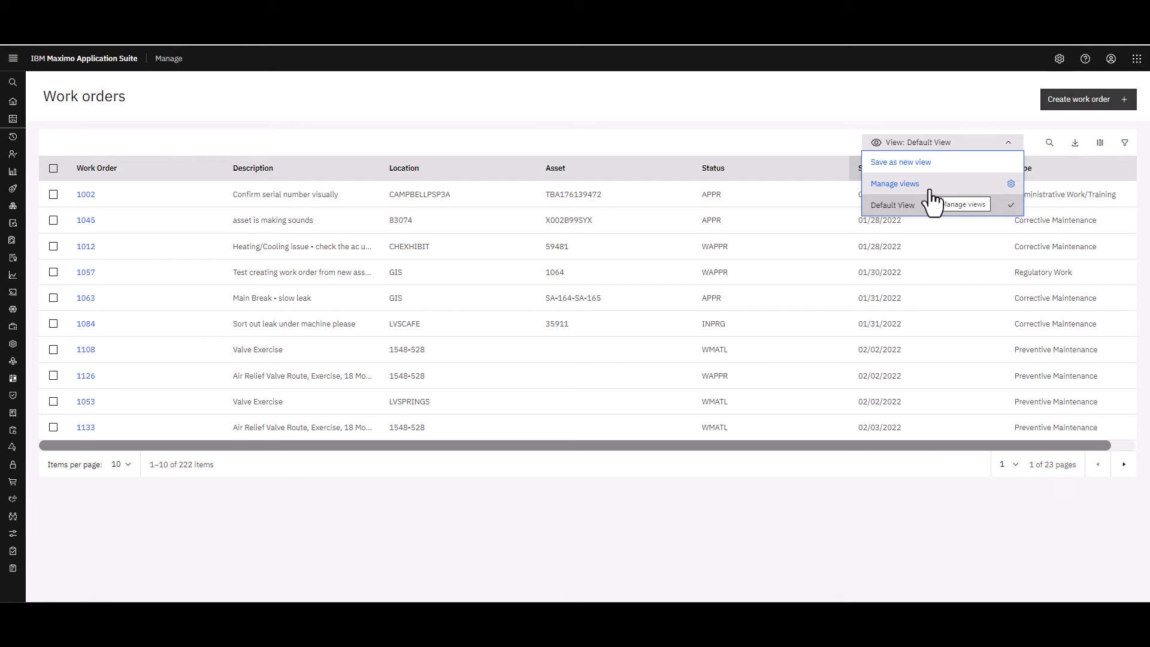
# Step: Check the table's column options, then open work order 1002, 'Confirm serial number visually'
pyautogui.click(1102, 151)
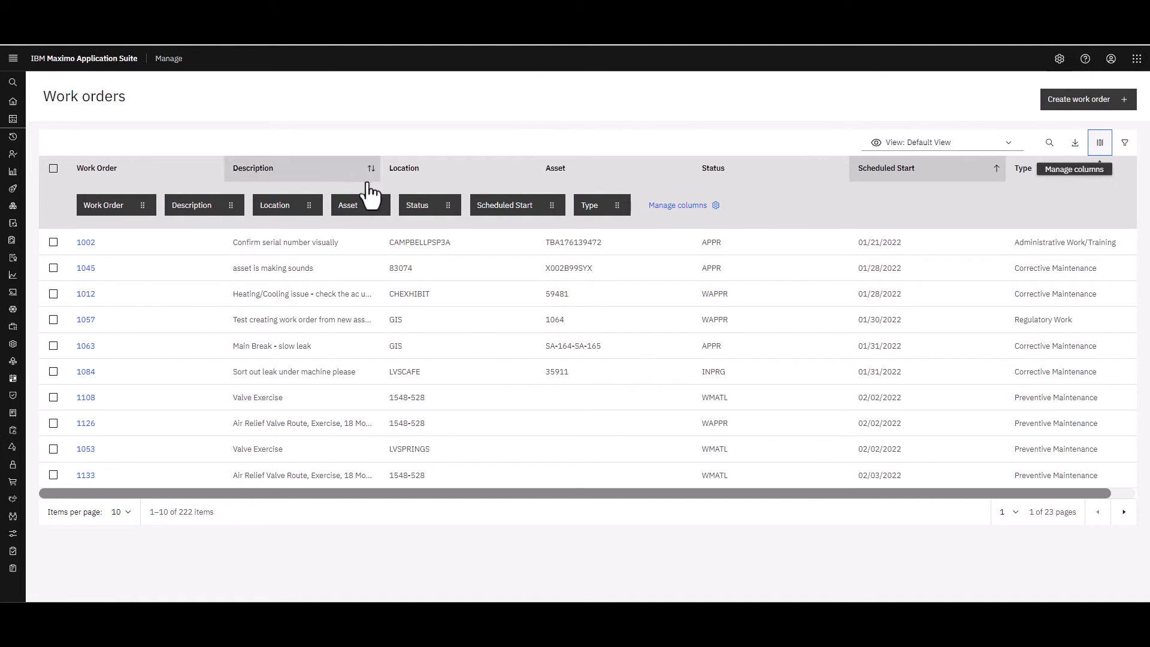
pyautogui.click(1099, 151)
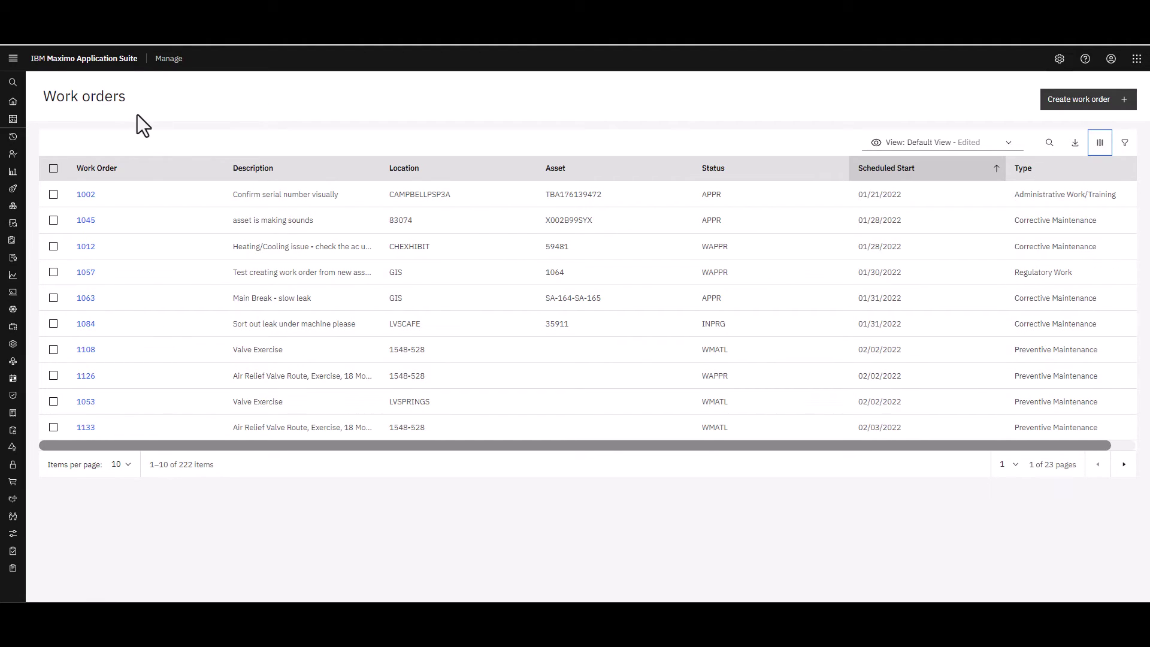
pyautogui.click(87, 194)
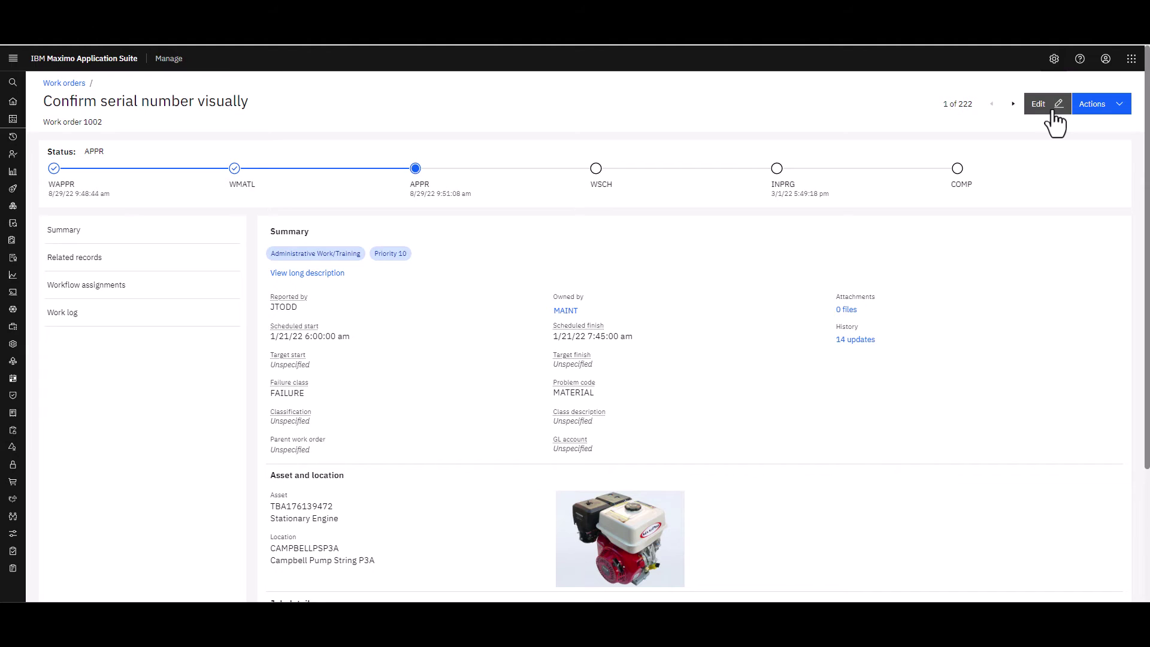
# Step: Look over work order 1002's actions, then view its related records showing follow-up 1255 (WAPPR)
pyautogui.click(1097, 108)
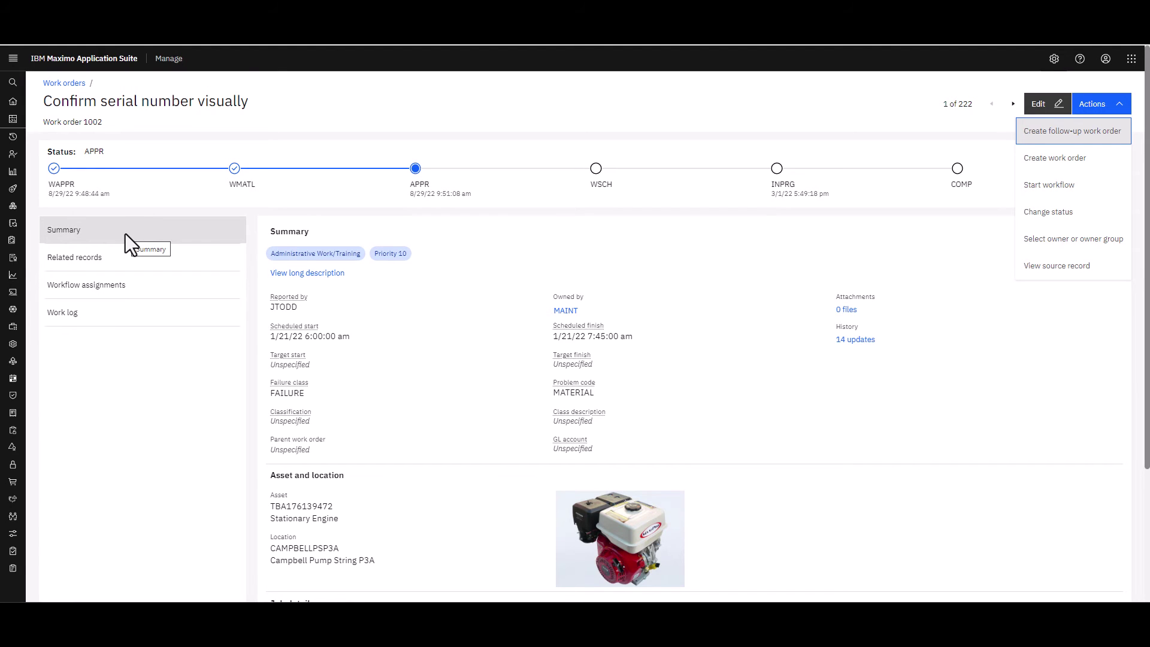
pyautogui.click(96, 260)
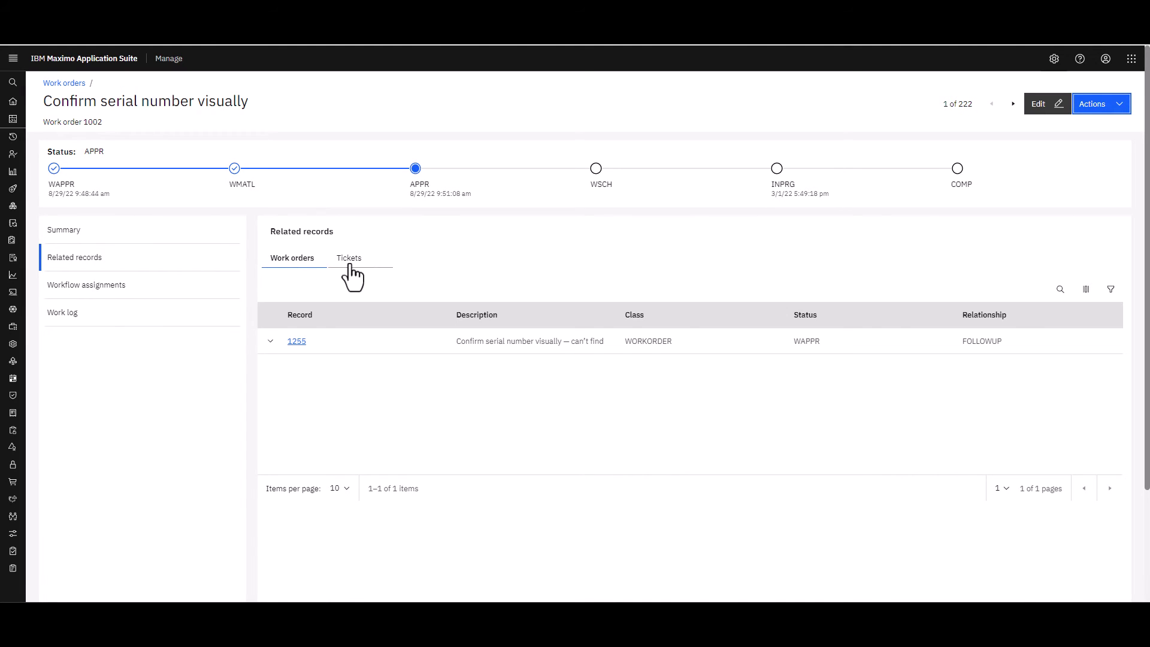
# Step: Review work order 1002's workflow assignments and work log, then return to its Summary
pyautogui.click(107, 290)
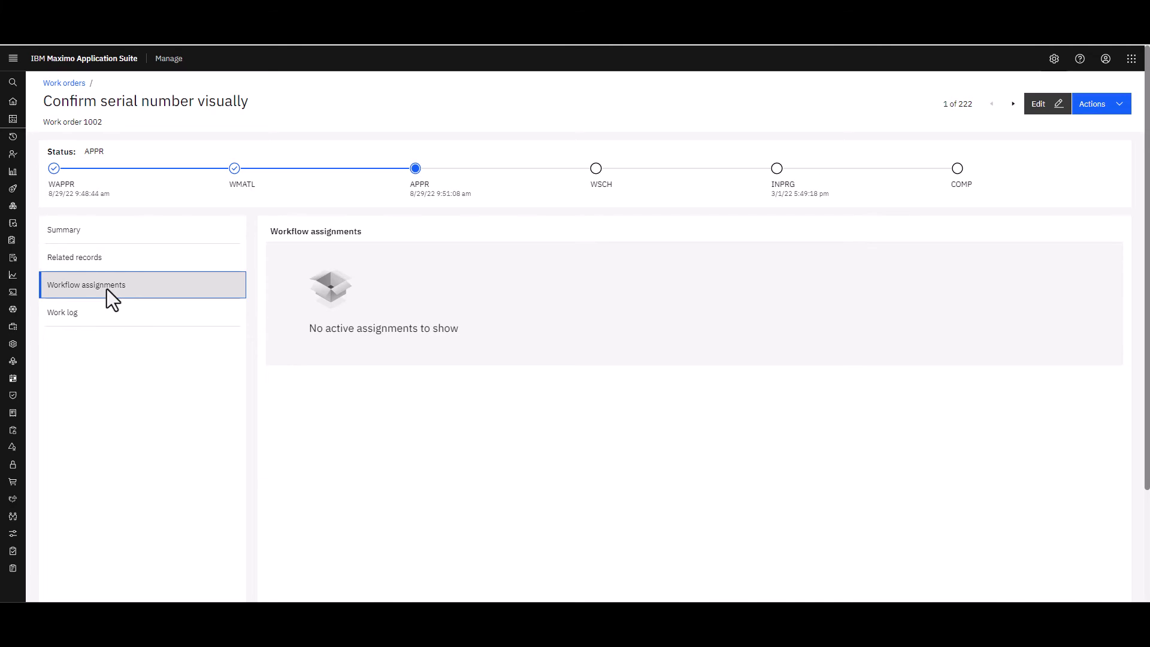
pyautogui.click(81, 318)
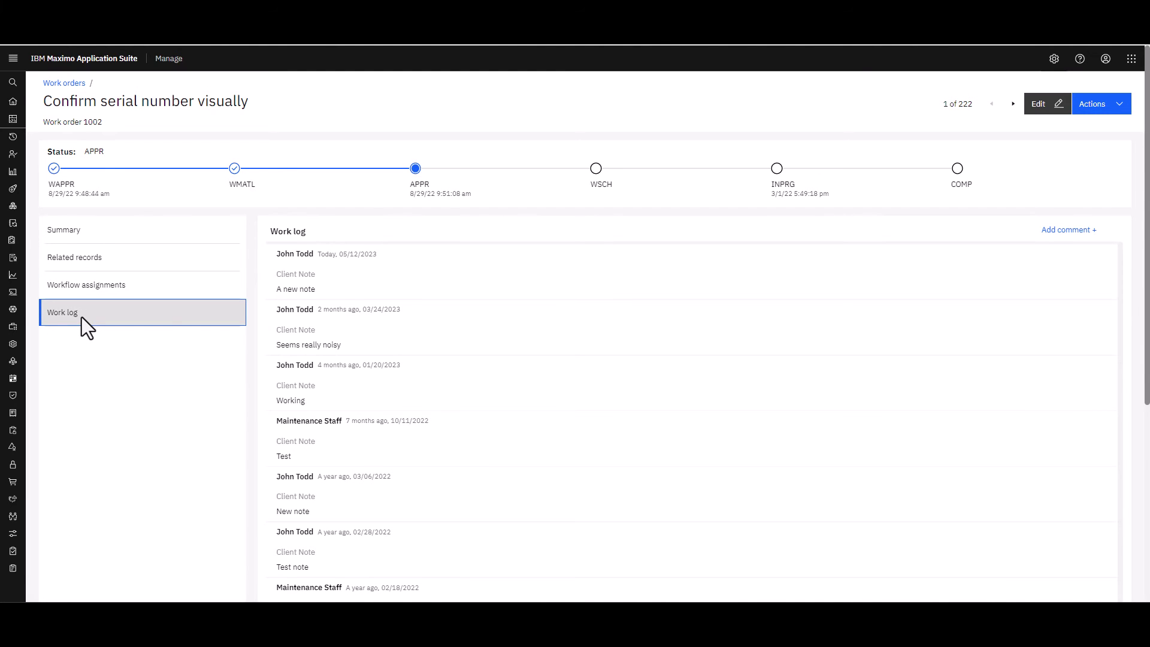
pyautogui.scroll(-1, 386, 346)
pyautogui.scroll(5, 385, 347)
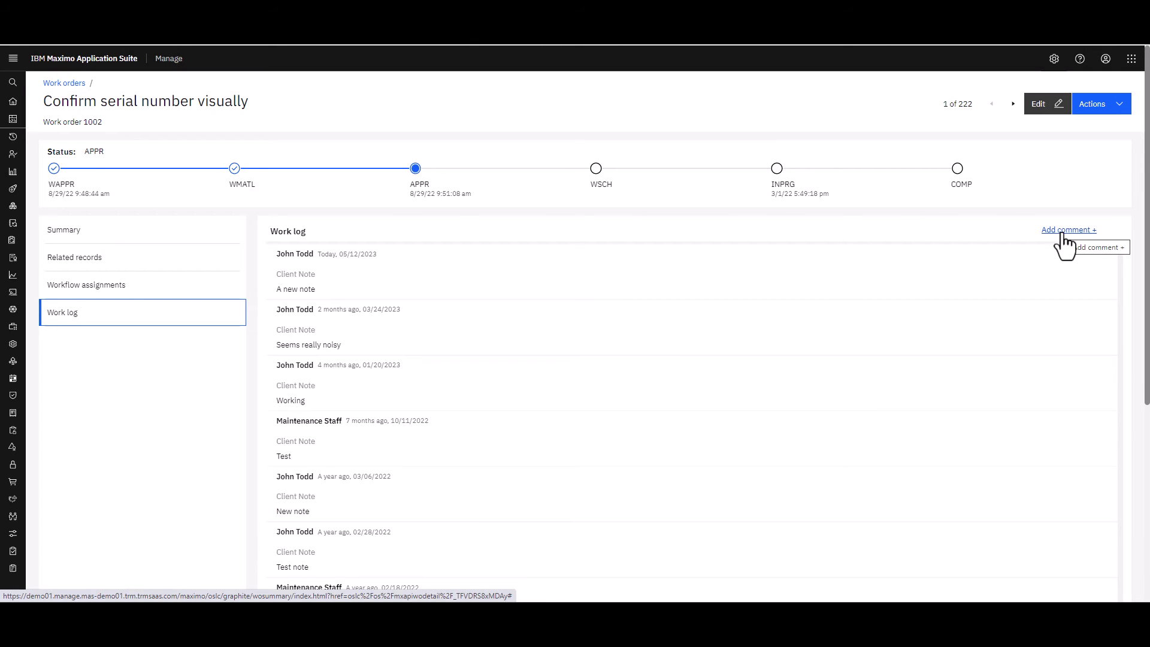
pyautogui.click(61, 229)
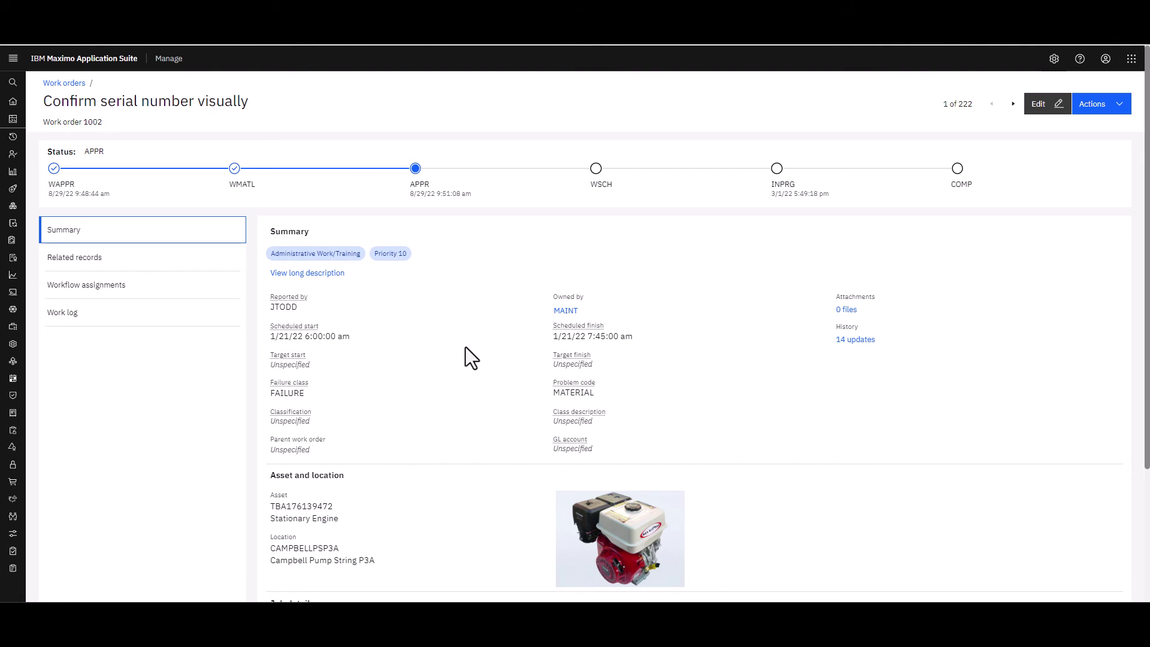
pyautogui.scroll(-2, 466, 347)
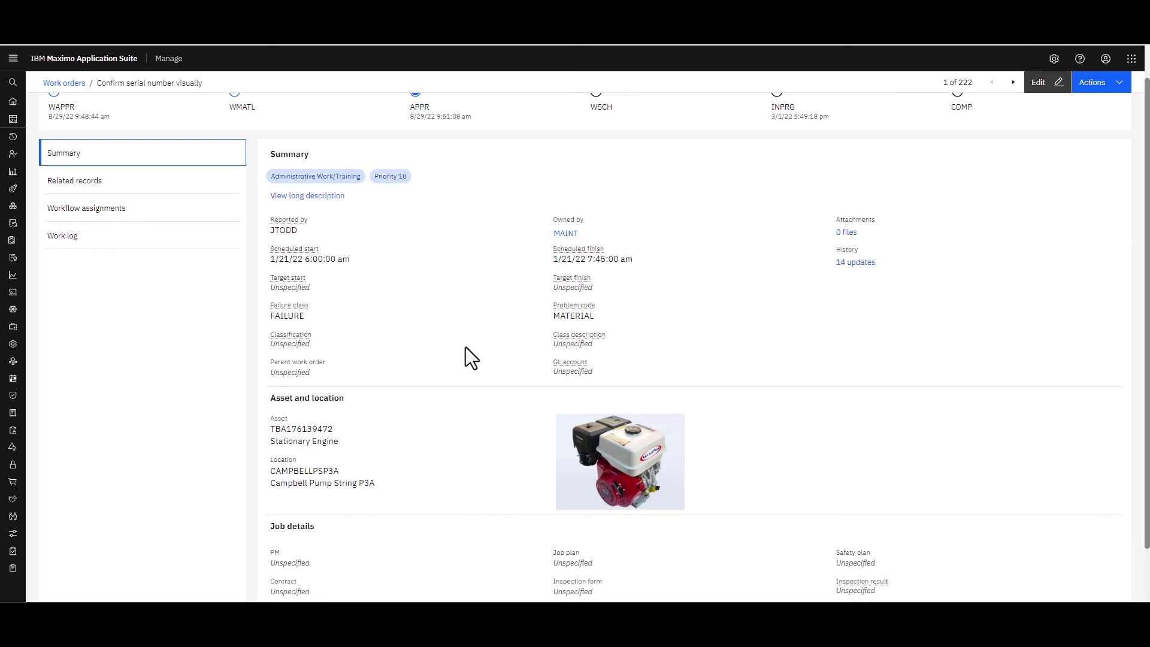
pyautogui.click(847, 234)
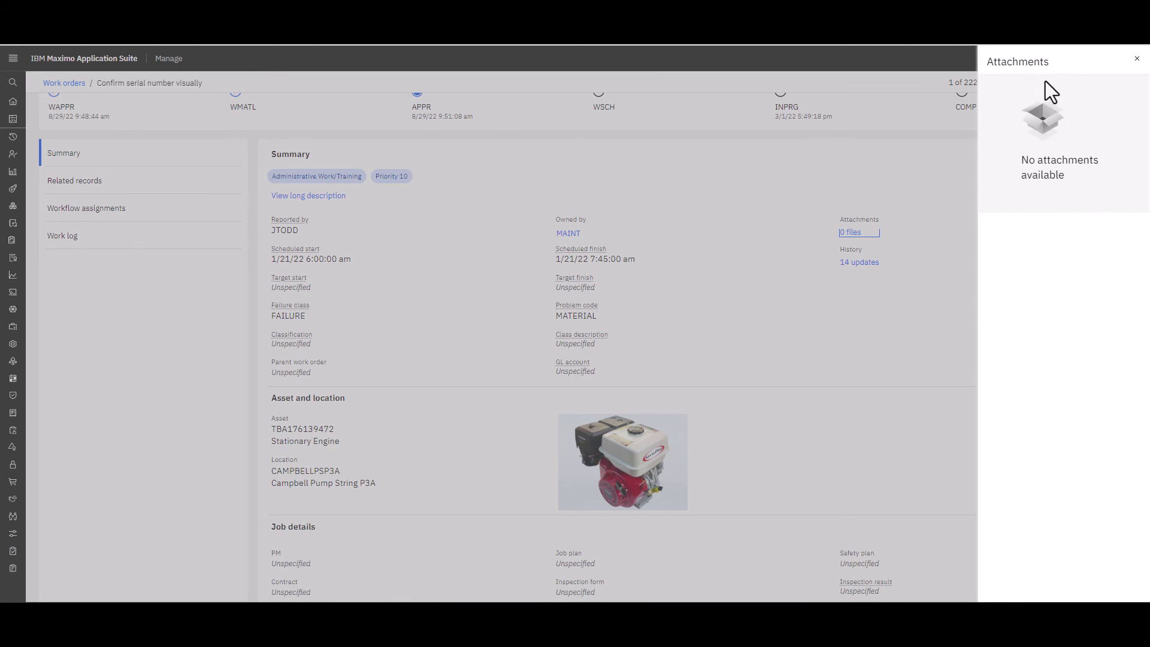
pyautogui.click(1135, 62)
pyautogui.click(855, 264)
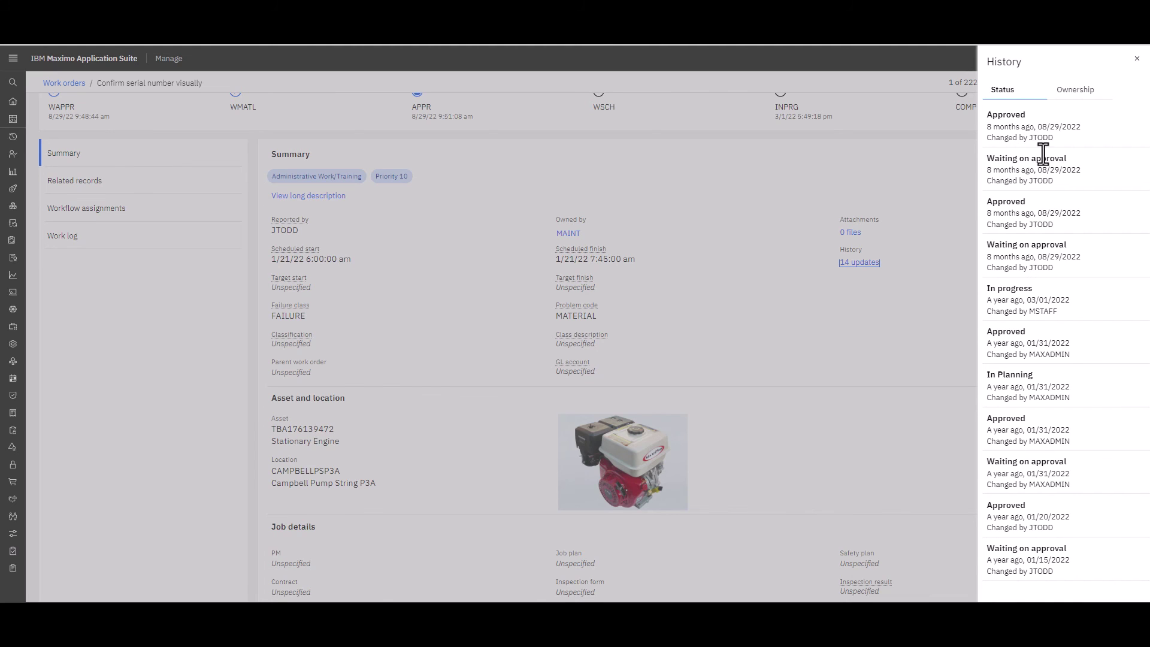
pyautogui.click(1076, 108)
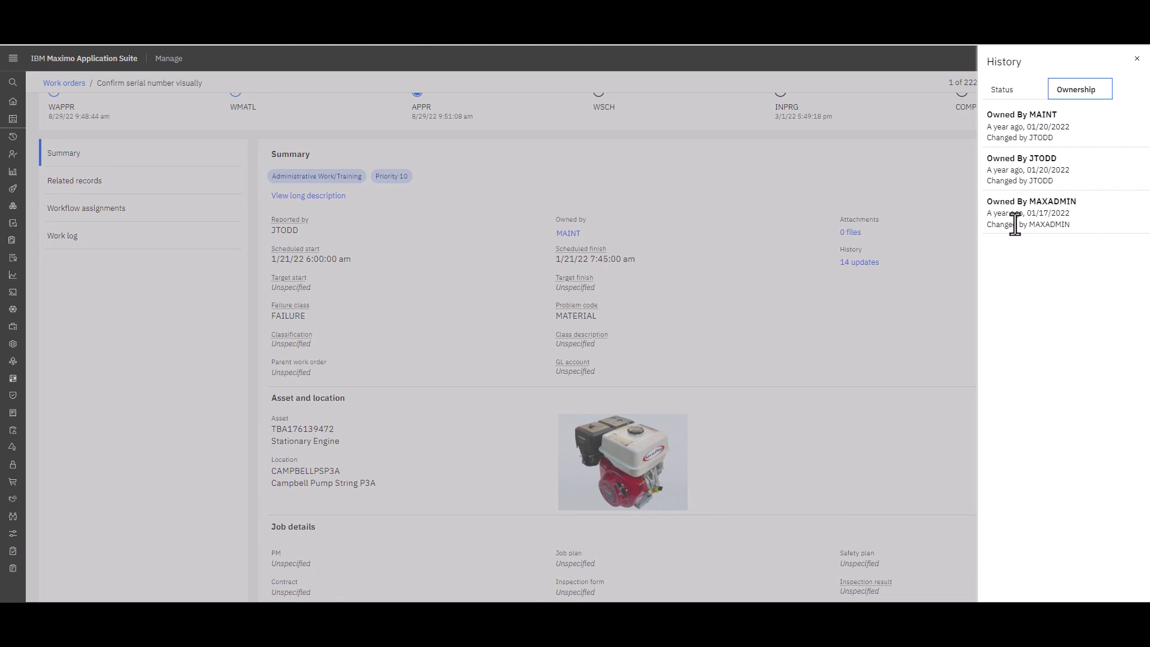
pyautogui.press('Escape')
pyautogui.scroll(2, 473, 272)
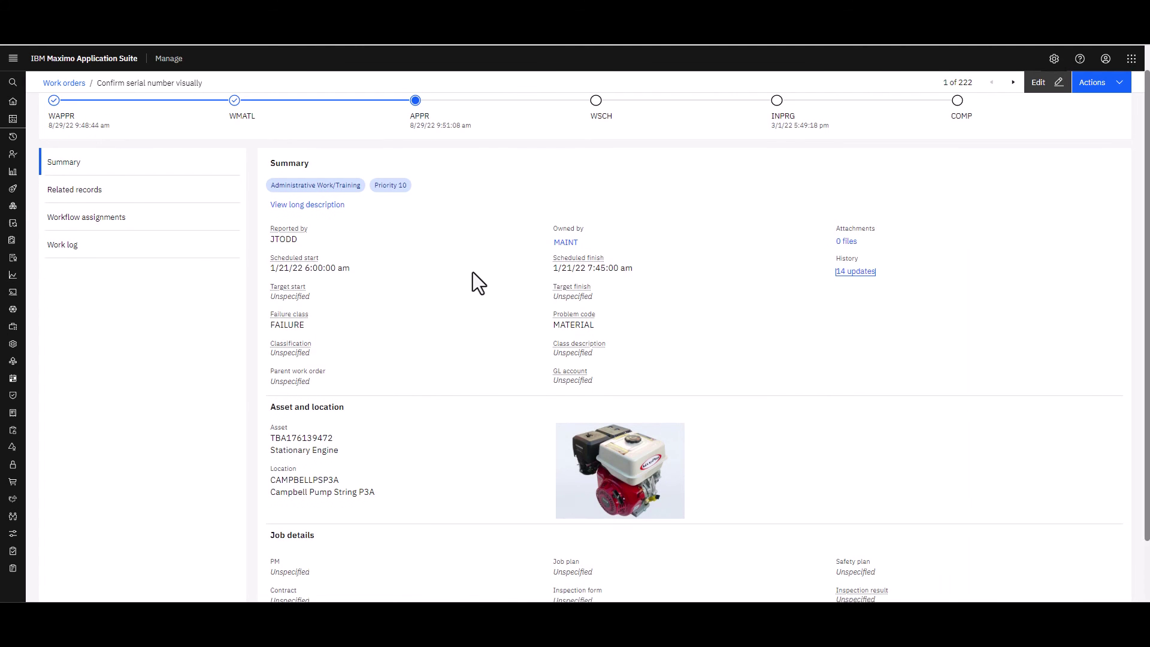